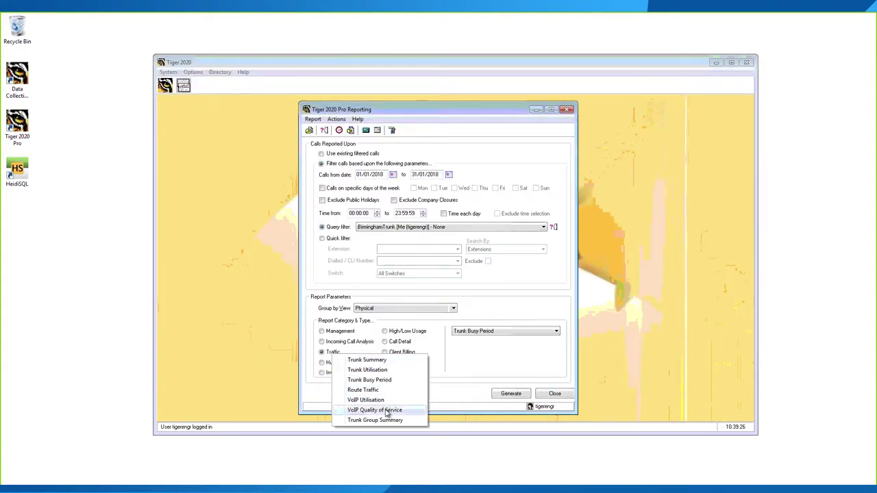
Step: Pick VoIP Utilisation as the traffic report type and generate its 96 quarter-hour records
click(382, 401)
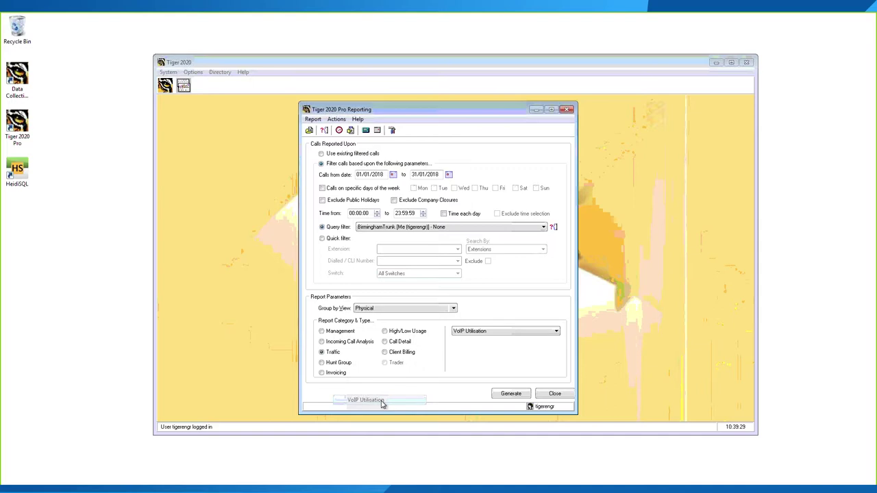
click(511, 394)
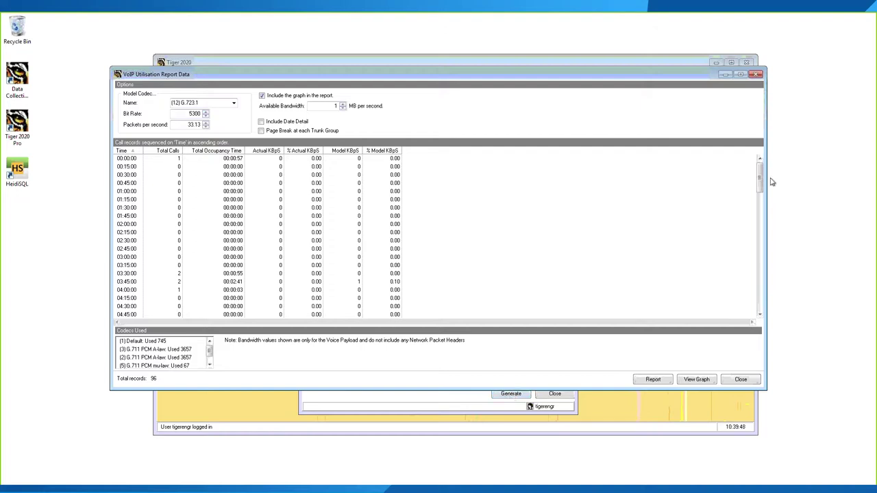
Step: Review the 00:15, 08:15, 08:45 and 09:30 slot figures, then bring up the Model Codec list
click(267, 168)
scroll(274, 176, down, 3)
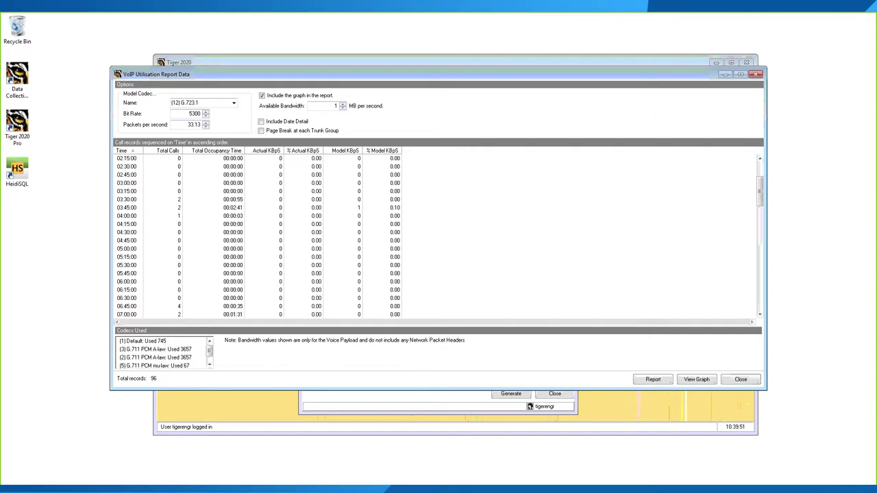
scroll(280, 240, down, 6)
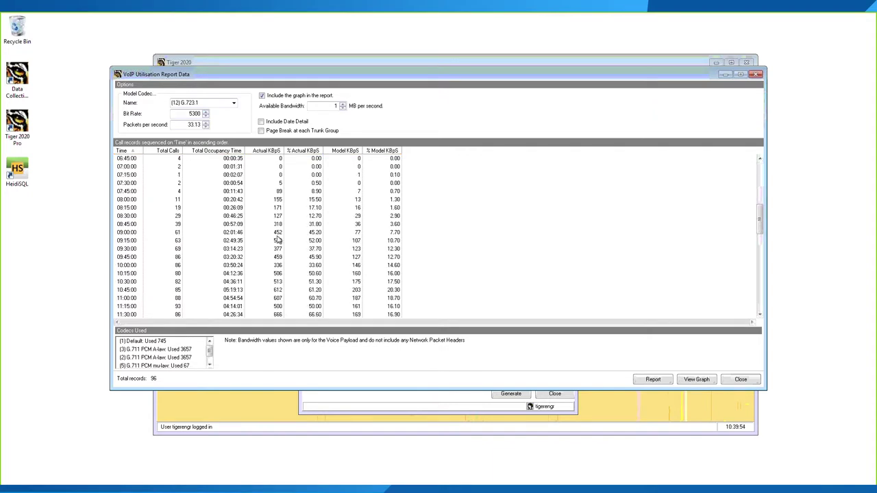
click(283, 224)
click(281, 249)
click(280, 227)
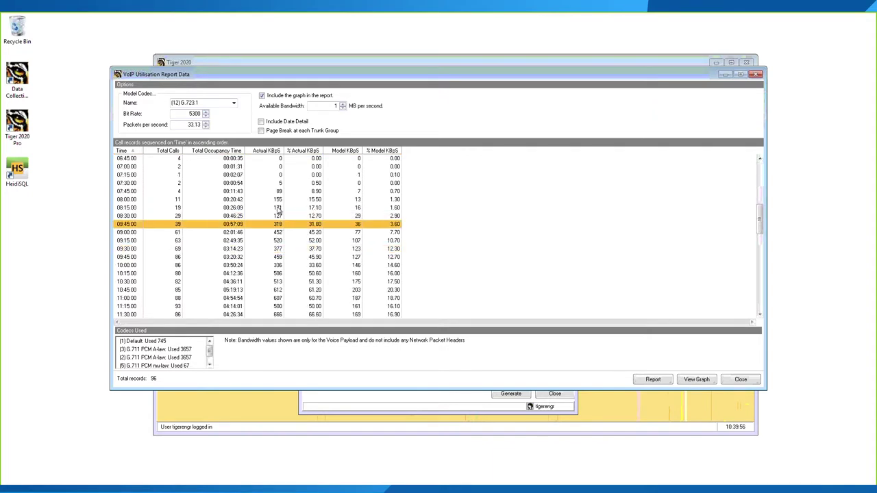
click(277, 208)
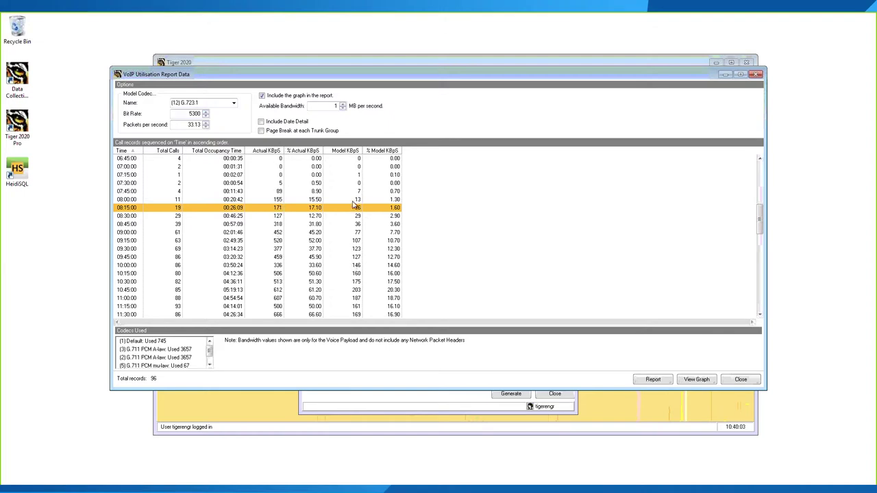
click(234, 103)
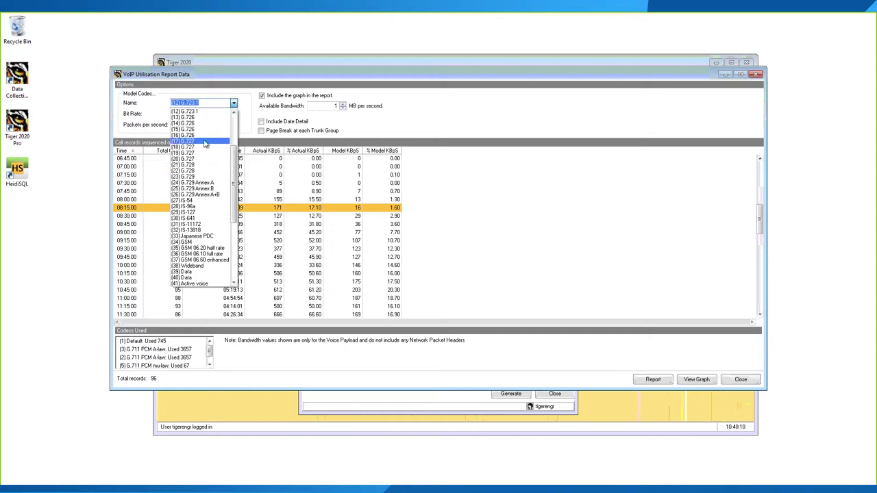
Step: Try the G.727 model codecs and set Available Bandwidth to 20
click(207, 142)
key(Down)
key(Down)
key(Down)
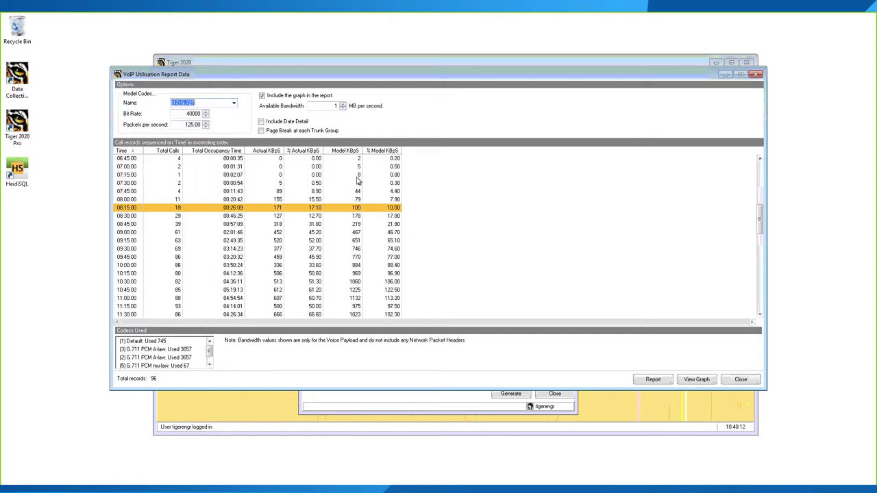
key(Up)
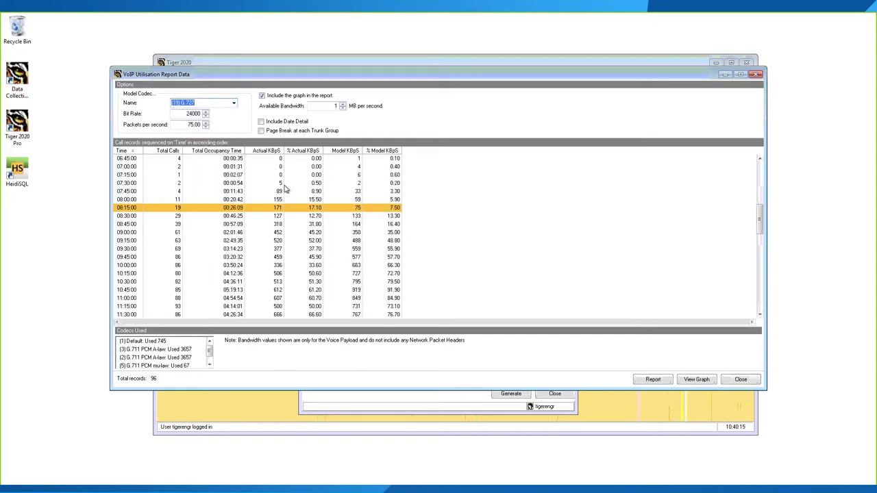
key(Tab)
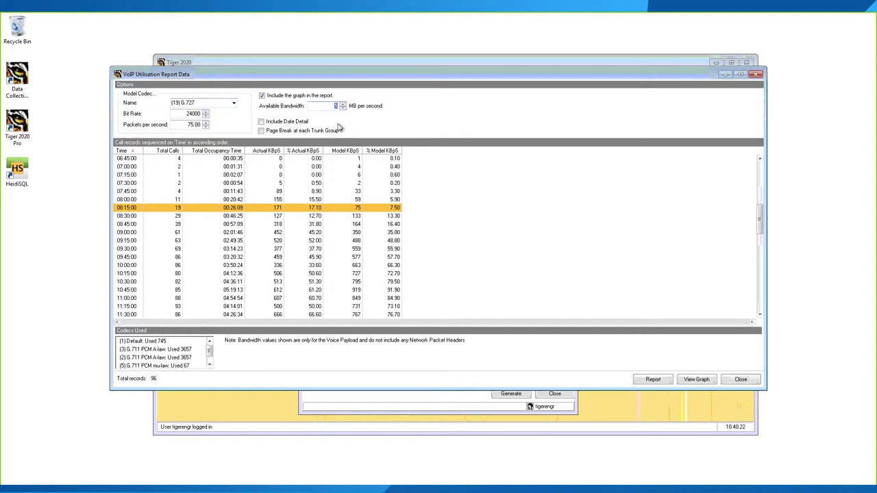
text(20)
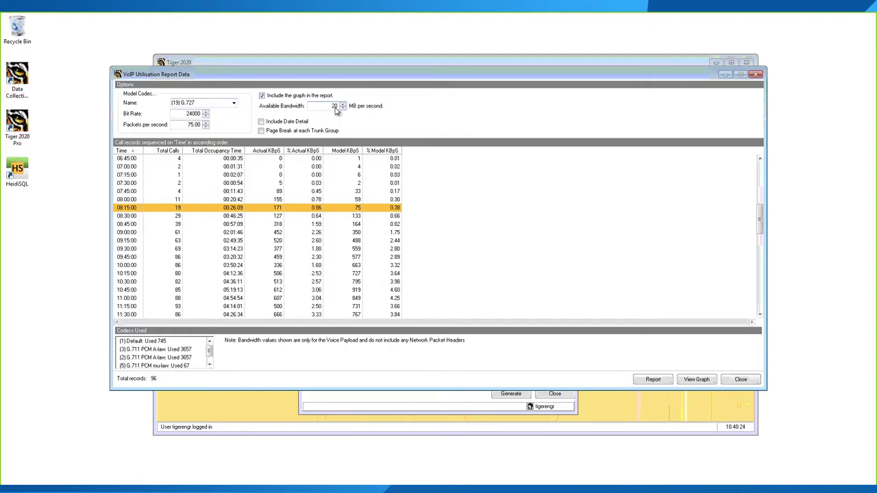
Step: Switch the model codec to (2) G.711 PCM A-law and check the 10:00 and 10:30 figures
click(397, 233)
click(234, 102)
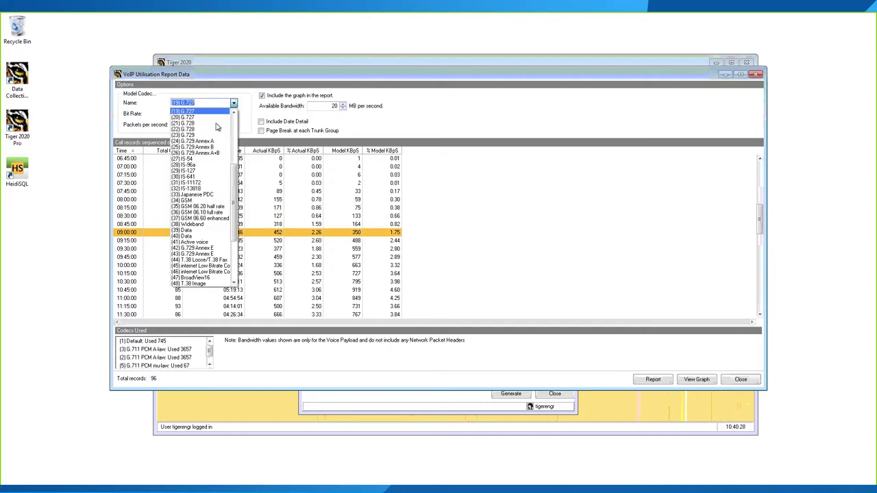
scroll(206, 125, up, 6)
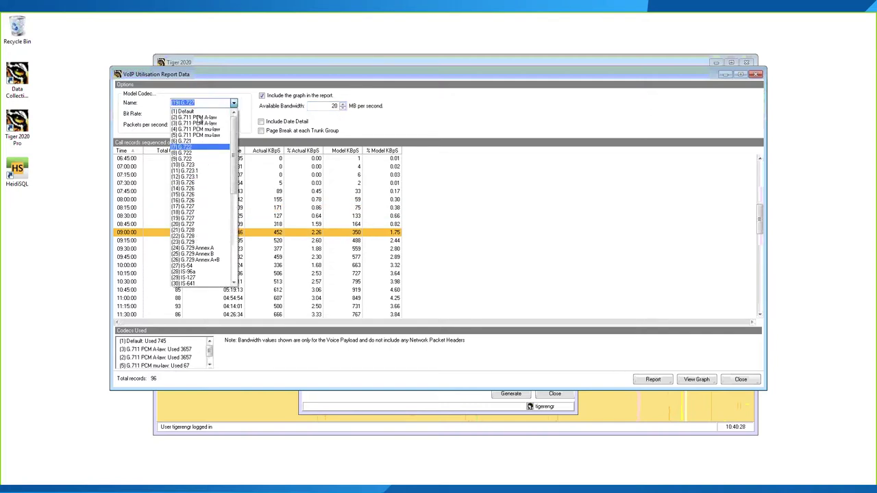
click(197, 118)
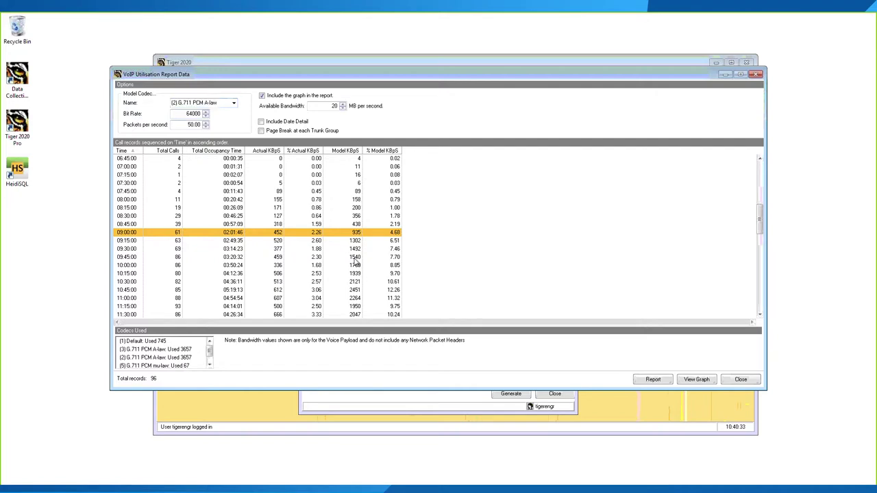
click(352, 268)
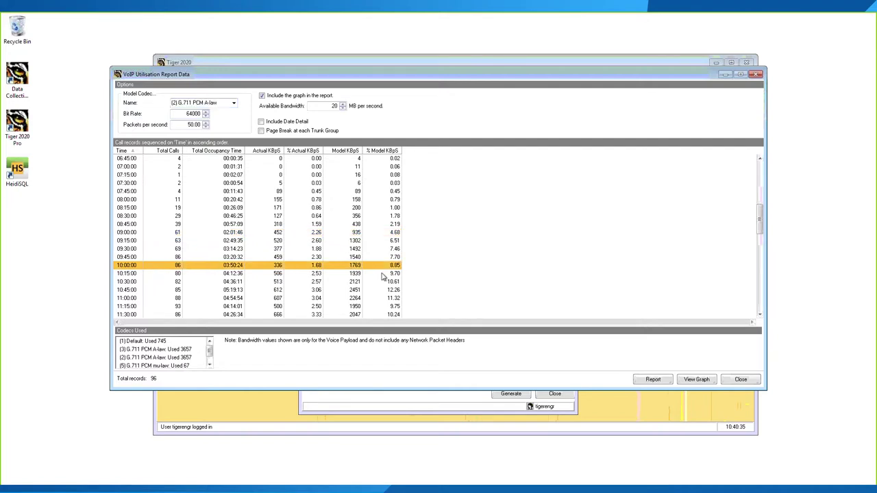
click(355, 283)
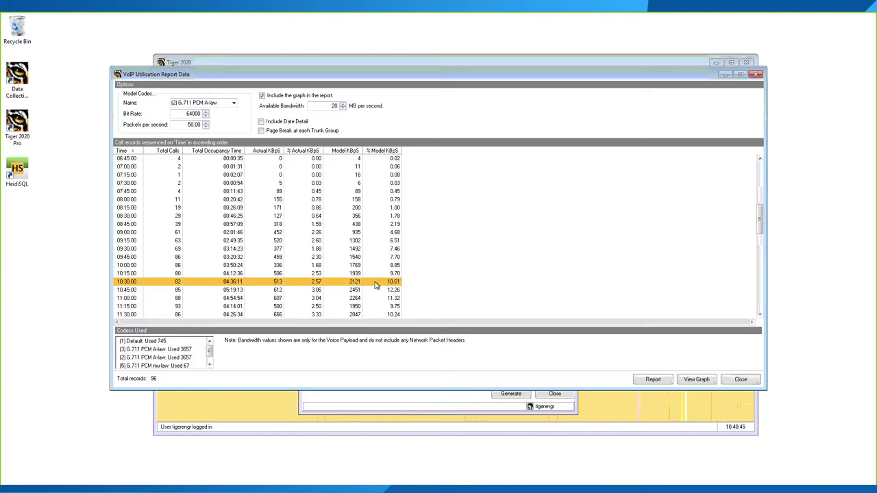
drag(760, 210, 762, 236)
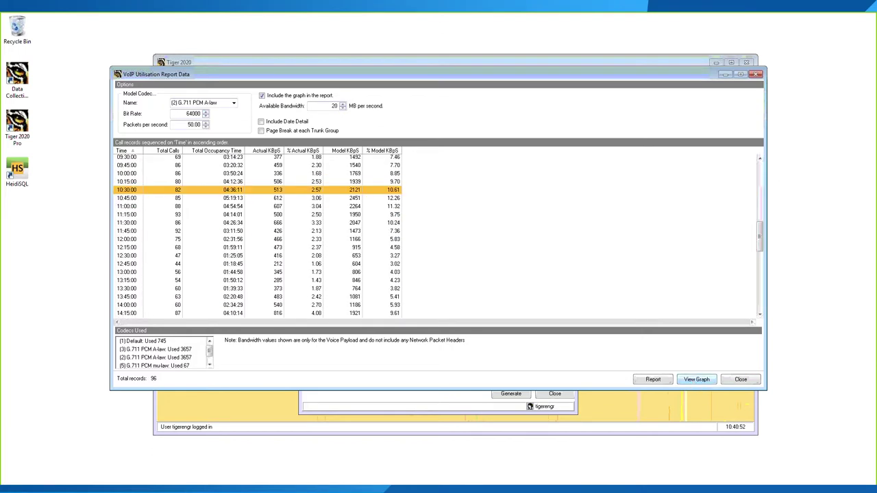
click(696, 379)
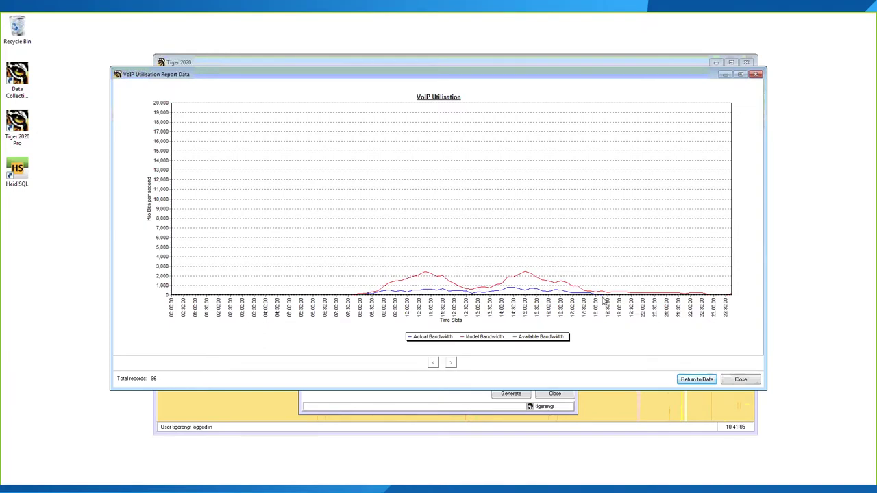
click(697, 379)
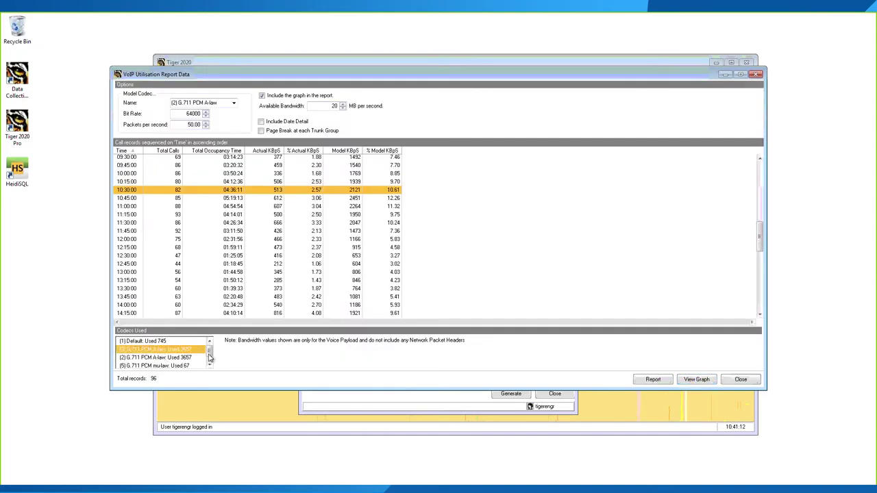
Step: Browse the Codecs Used list, starting from (4) G.711 PCM mu-law
click(209, 365)
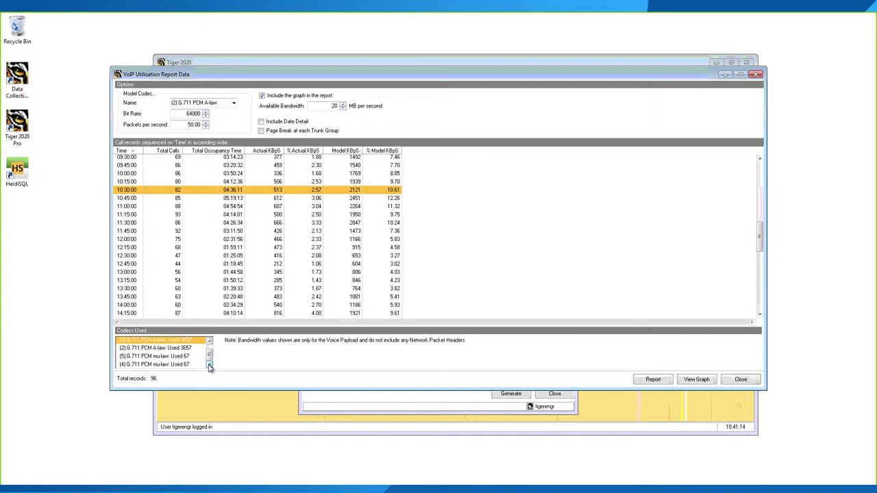
click(163, 365)
click(163, 357)
click(163, 349)
click(162, 342)
scroll(162, 344, up, 1)
click(162, 344)
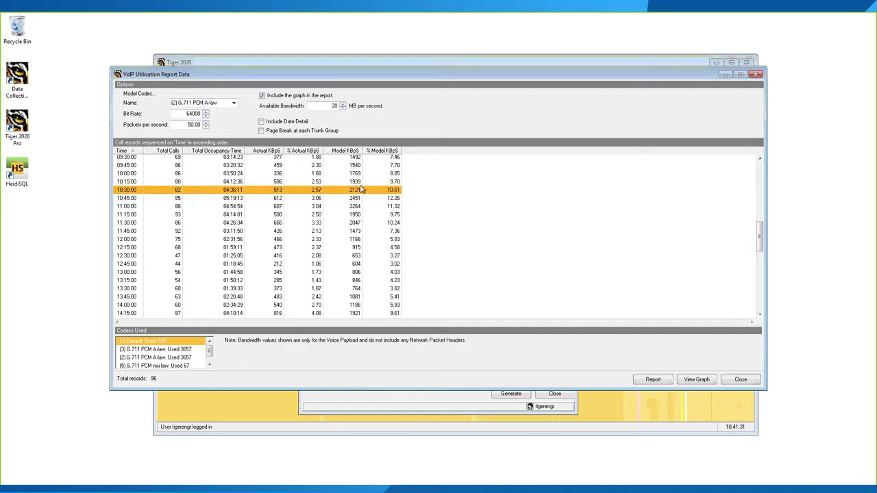
Step: Check the 11:30 slot figures and close the VoIP Utilisation report data
click(366, 223)
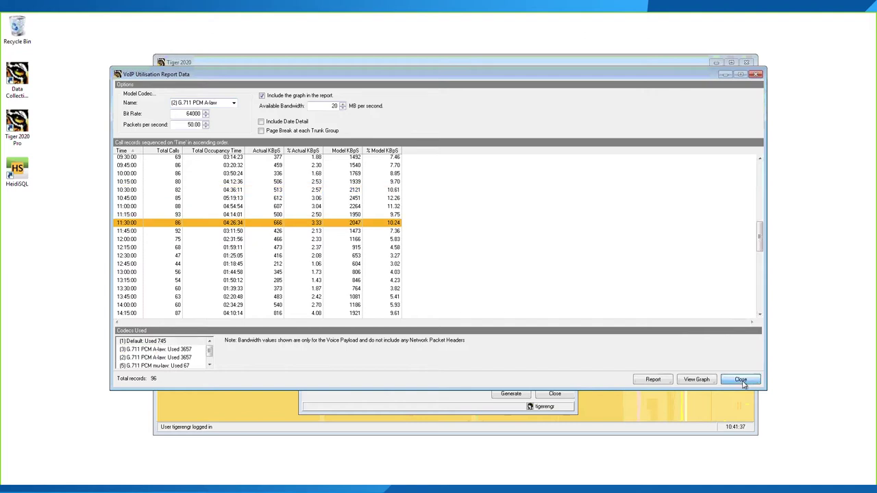
click(742, 384)
click(339, 355)
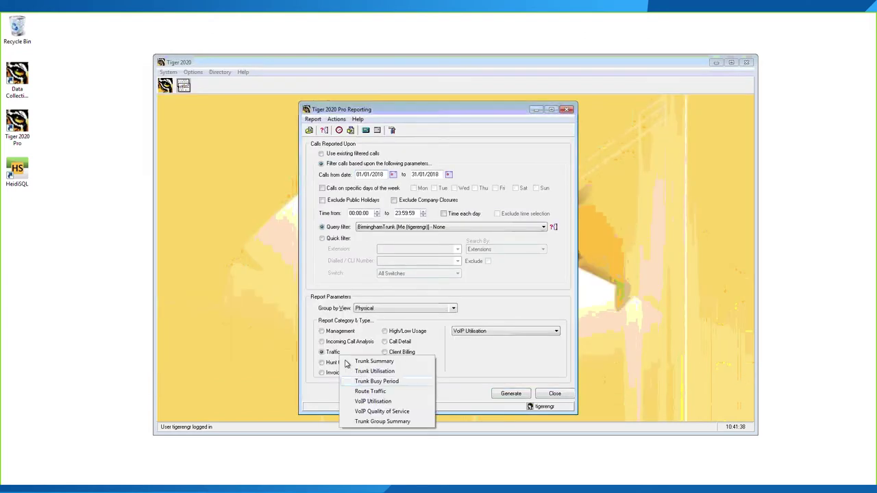
Step: Generate the VoIP Quality of Service traffic report
click(391, 414)
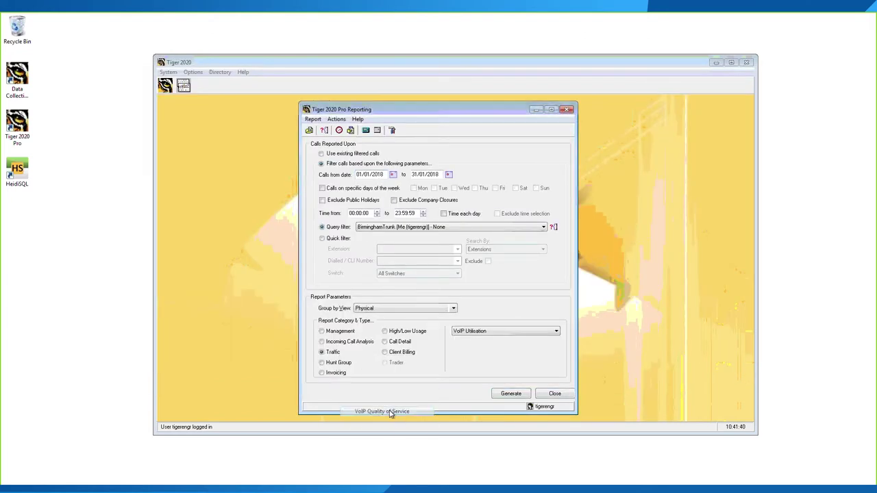
click(520, 396)
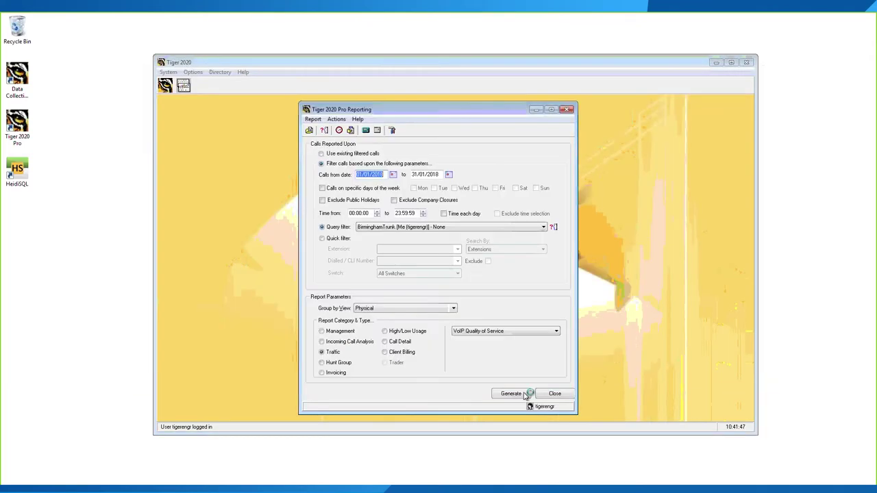
click(521, 394)
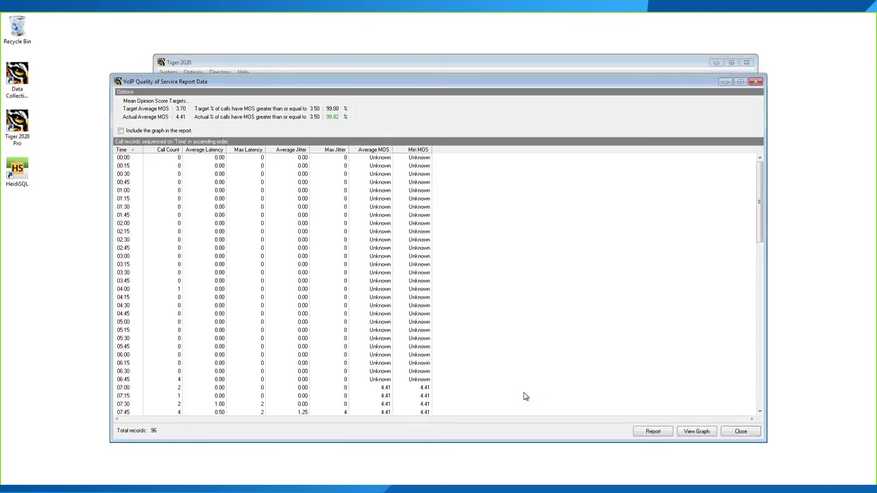
Step: Review the MOS figures for the 02:00, 09:00, 09:45, 11:15 and 12:00 intervals
click(302, 223)
scroll(254, 251, down, 7)
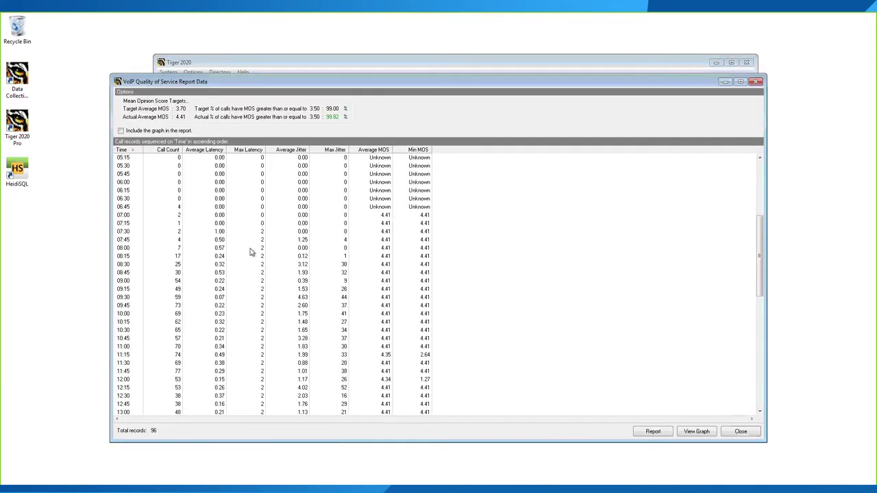
click(181, 281)
scroll(180, 285, down, 1)
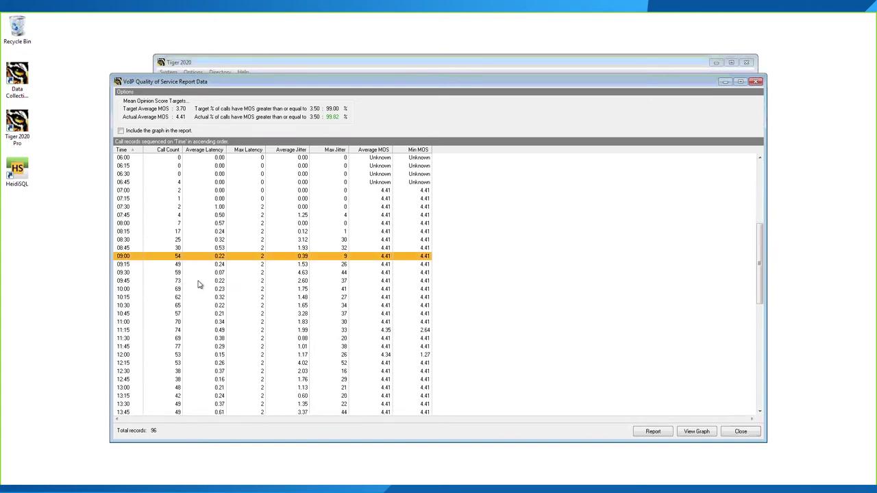
click(130, 281)
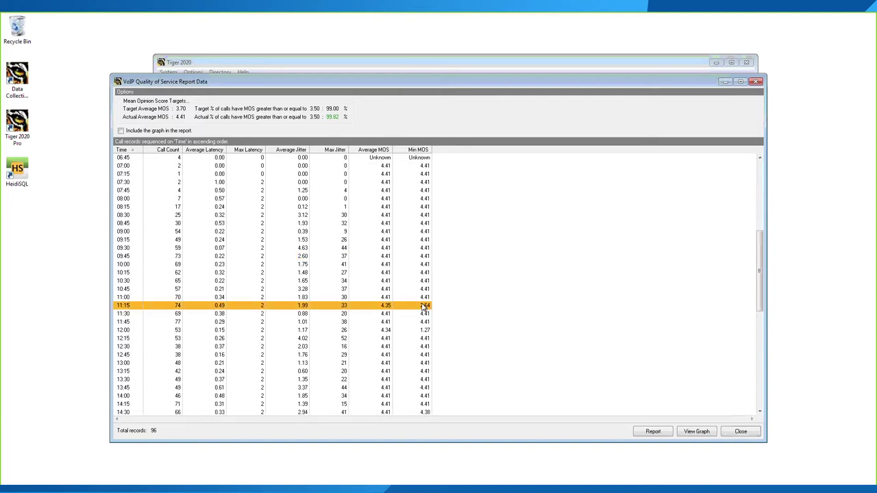
scroll(325, 307, down, 1)
click(361, 305)
click(426, 332)
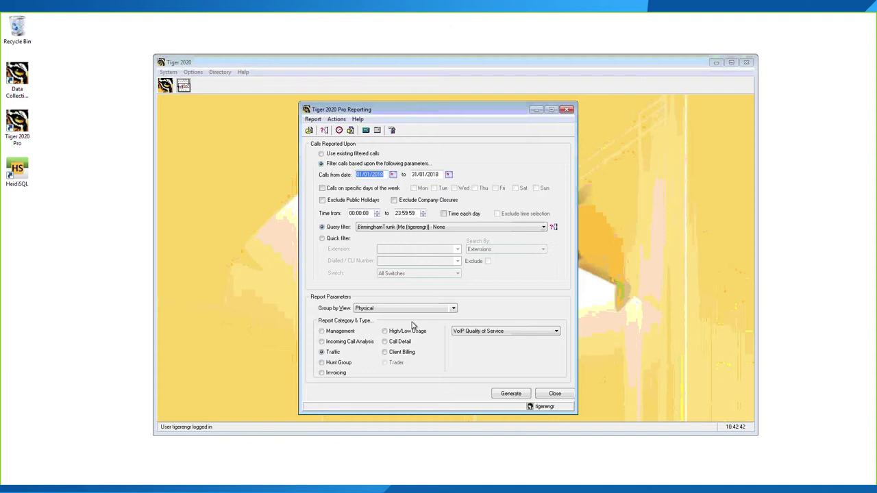
Step: Inspect the Trunk Reports configuration, toggling Outgoing Trunk Seizure, and cancel without saving
click(395, 131)
click(533, 151)
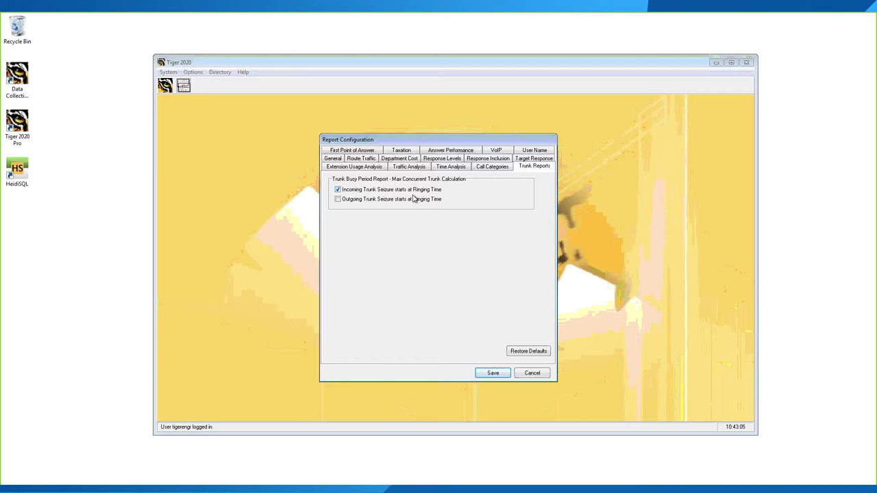
click(367, 200)
click(532, 373)
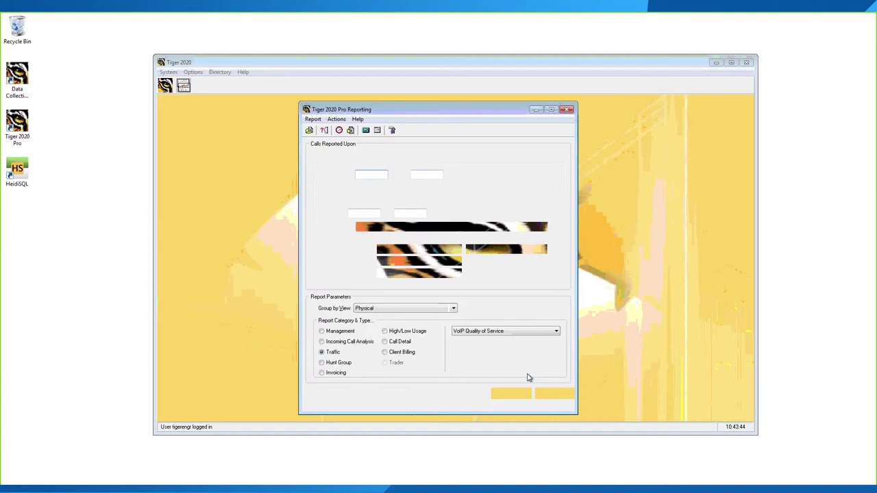
Step: Close the Pro Reporting window and launch Directory Definition from the Directory menu
click(361, 228)
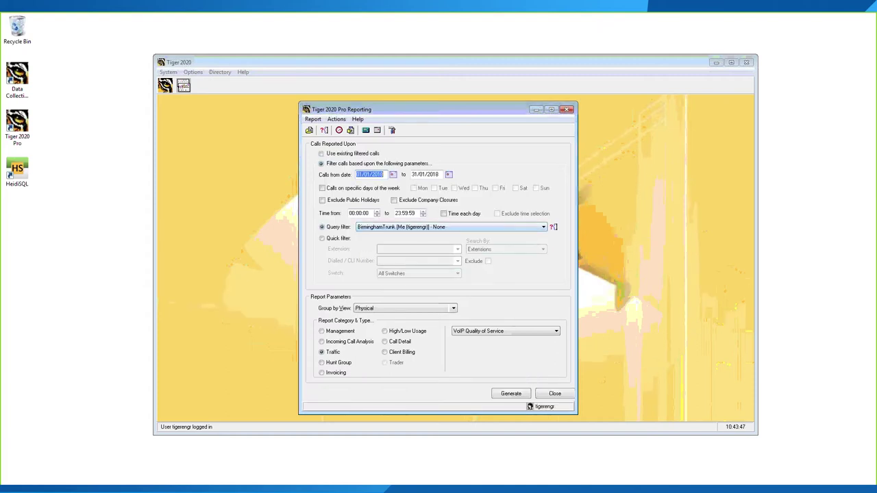
click(567, 110)
click(222, 72)
click(237, 85)
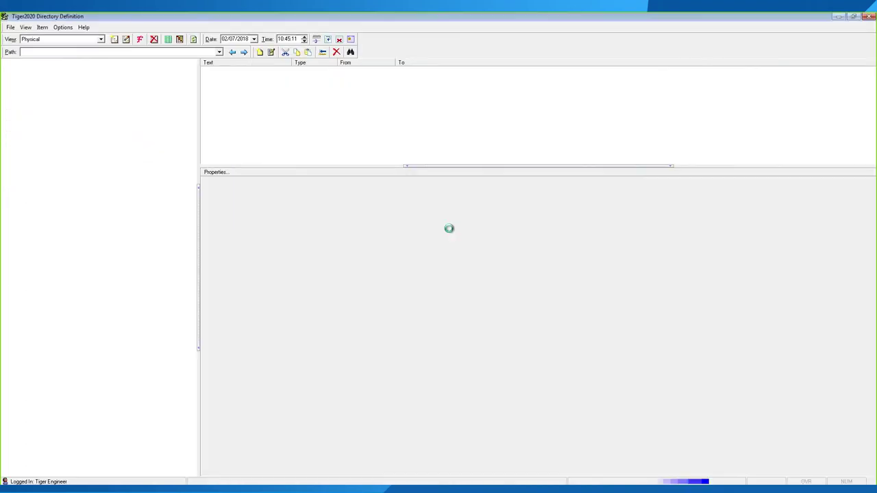
Step: Expand Trunks Group with trunk groups 001 Bradford and 002 Birmingham, then view 001's details
click(38, 104)
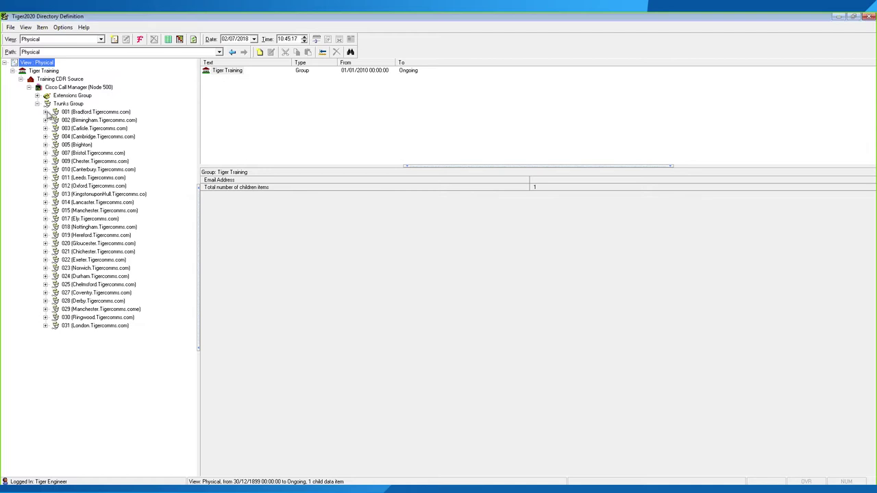
click(46, 112)
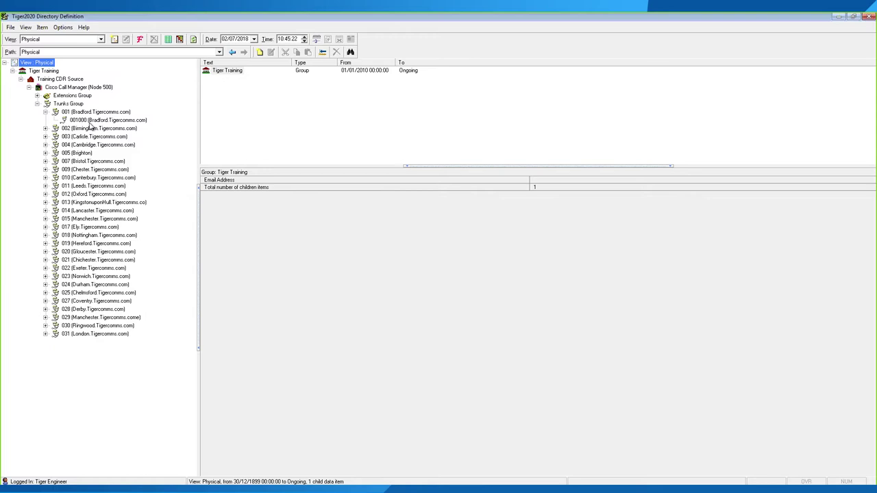
click(80, 121)
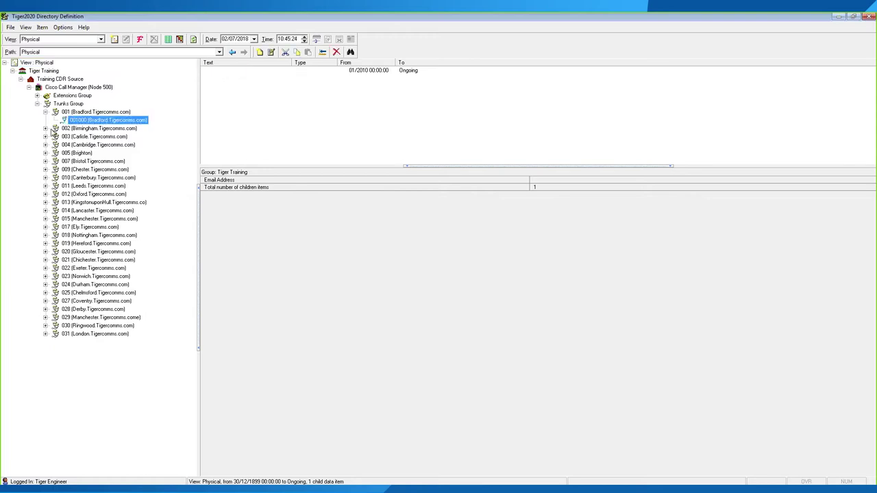
click(46, 128)
click(77, 128)
click(81, 136)
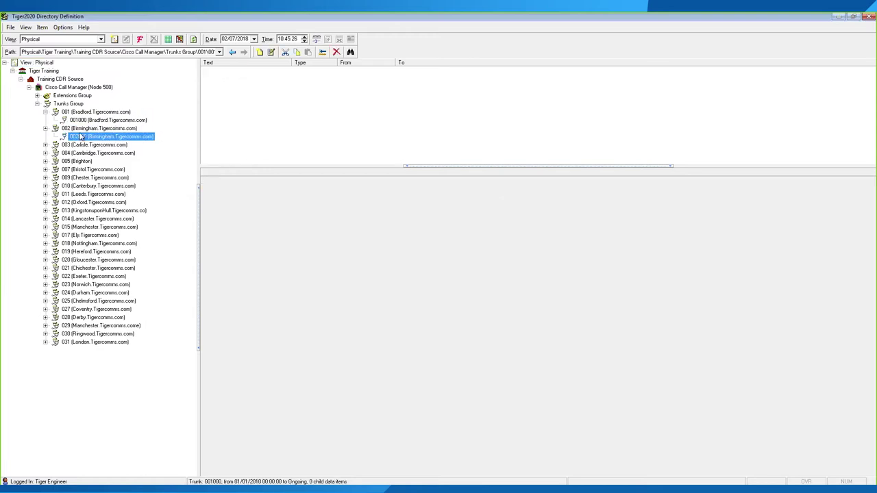
key(Up)
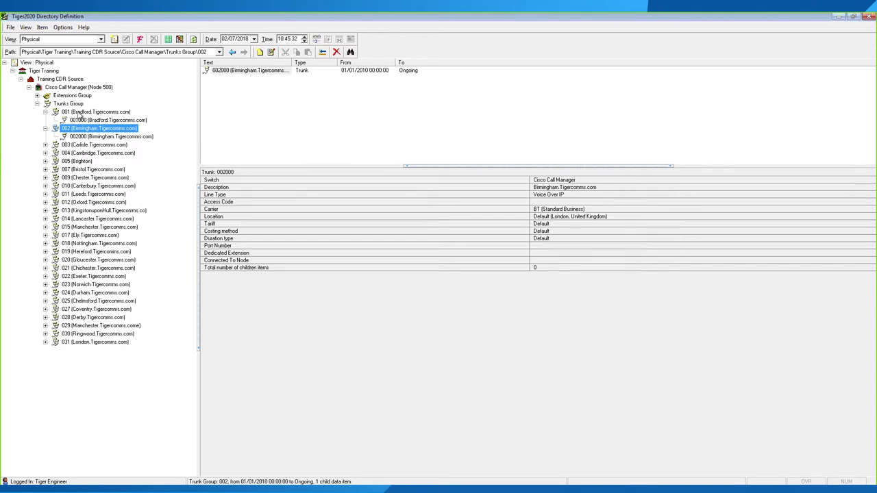
click(90, 113)
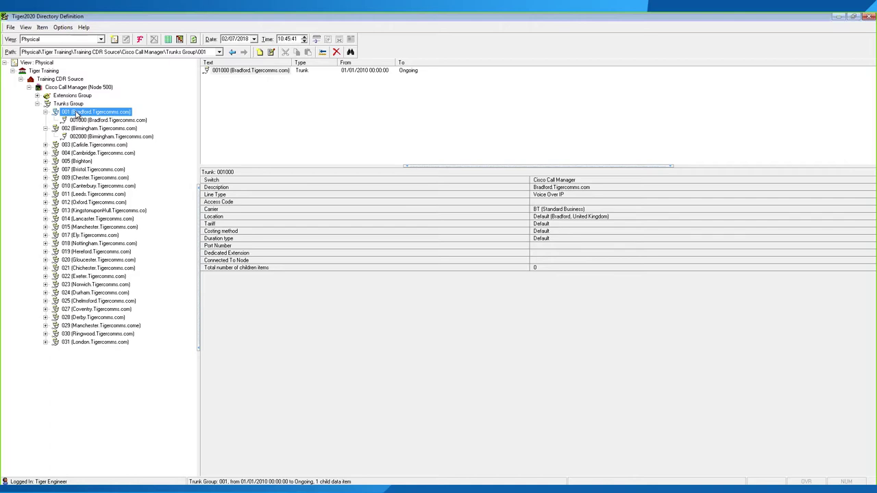
right_click(77, 114)
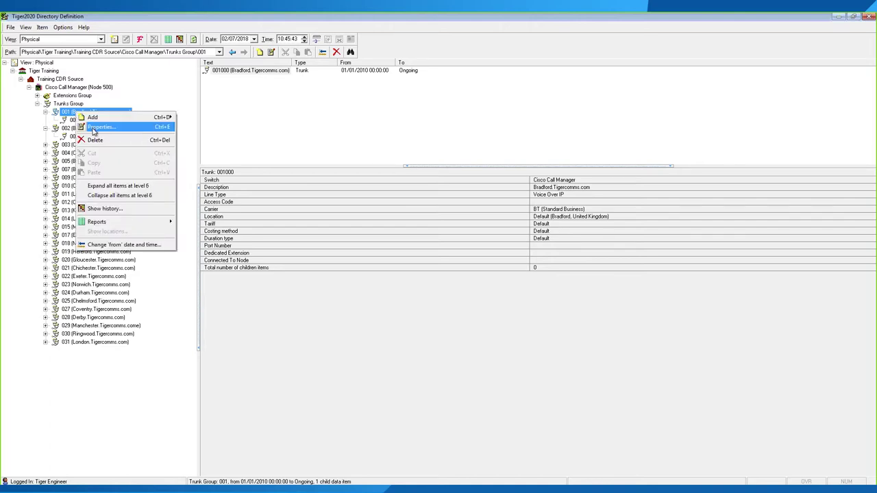
click(94, 129)
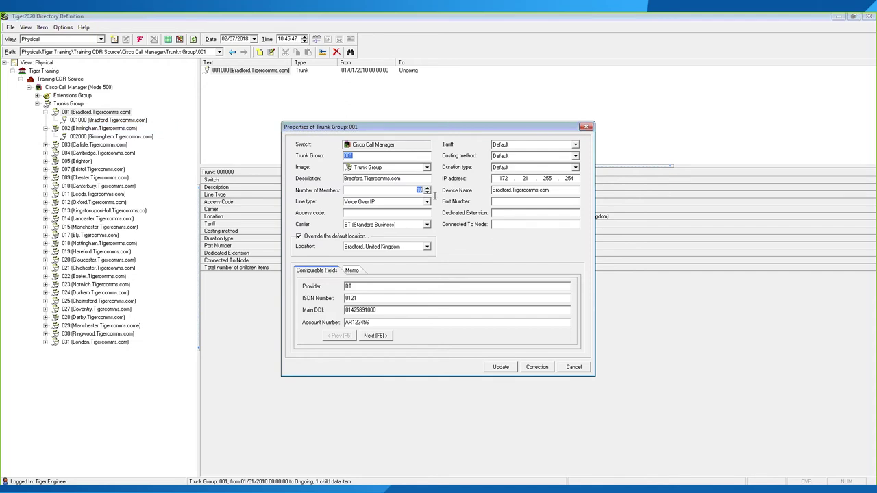
click(419, 191)
click(579, 369)
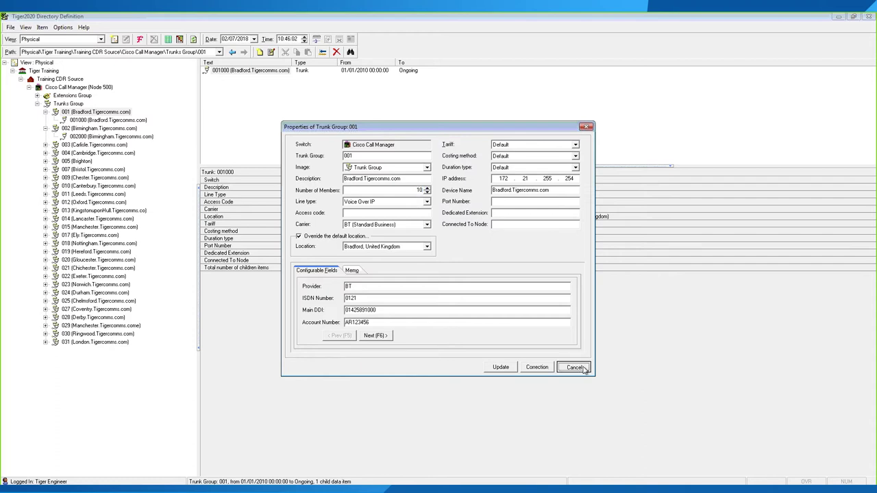
click(587, 370)
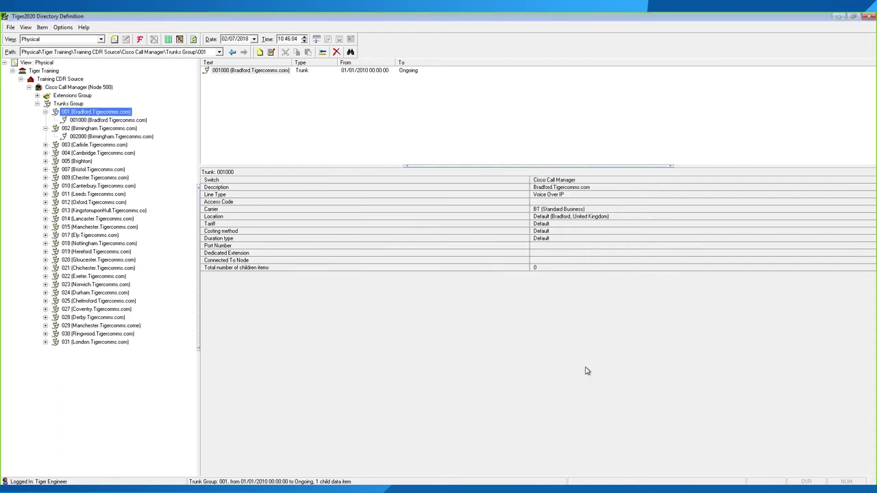